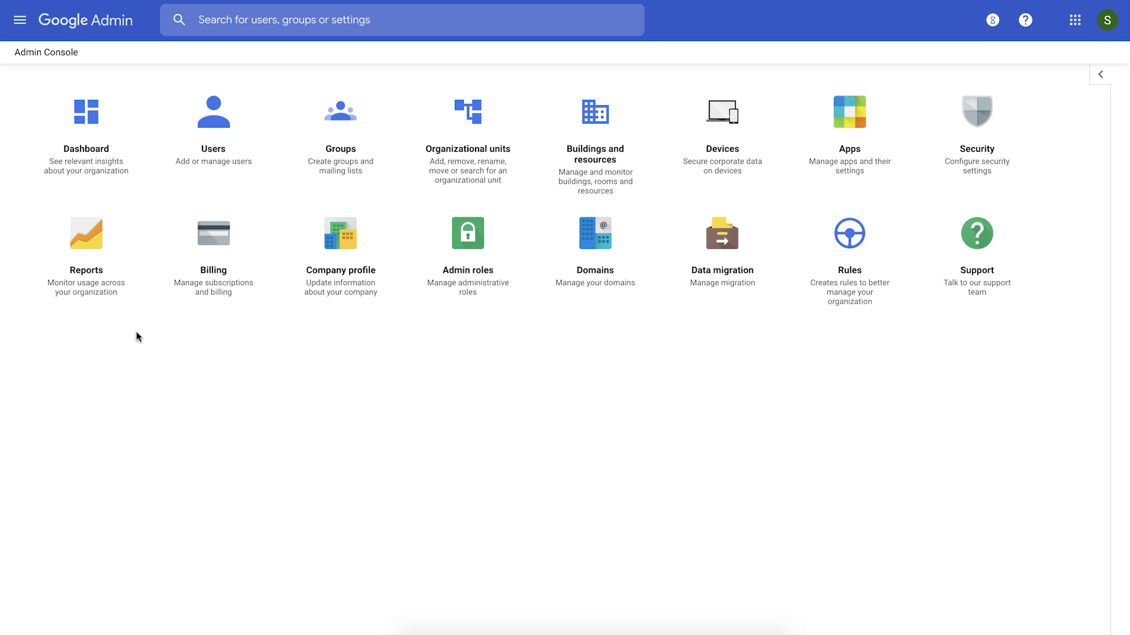
Turn on Enable user enrollment under Security > Advanced Protection Program (Beta) and save.
click(21, 26)
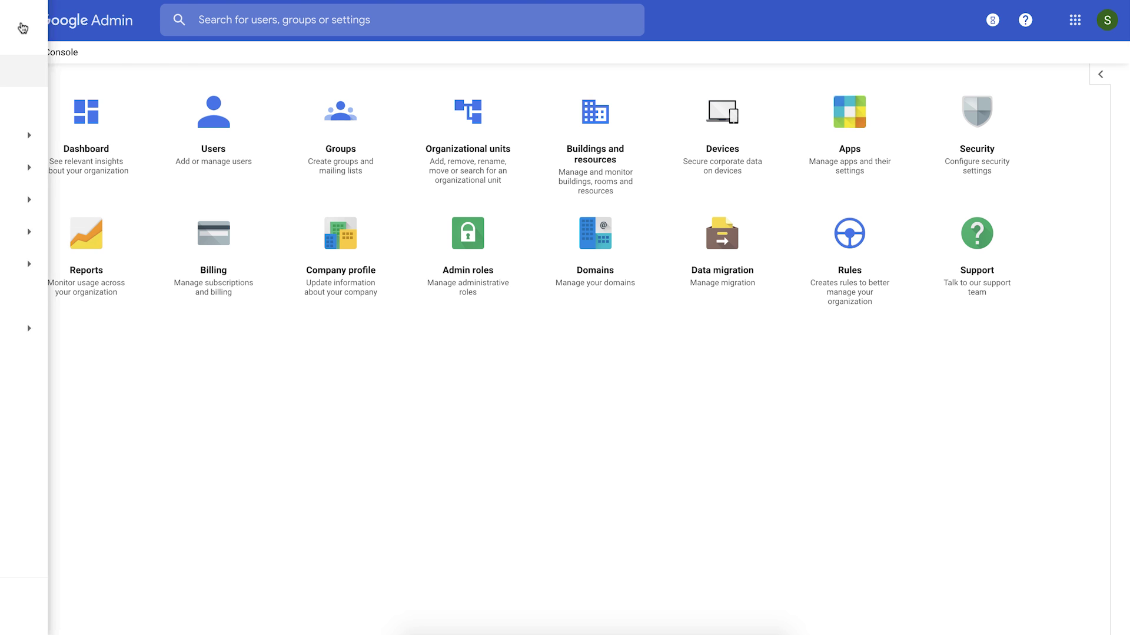
mouse_move(132, 244)
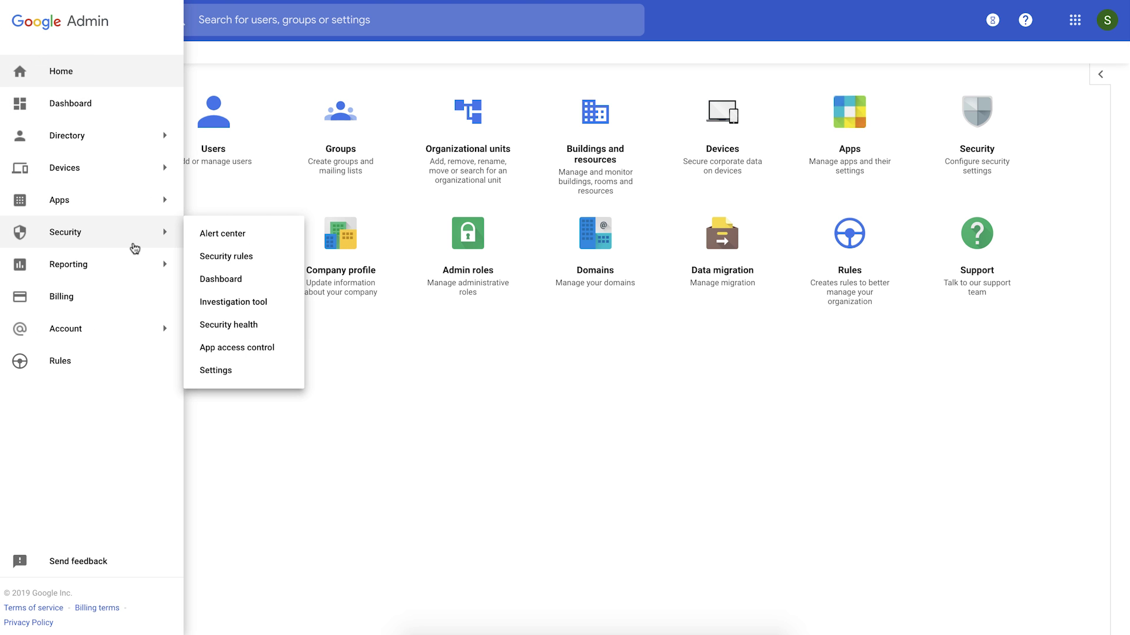
click(243, 371)
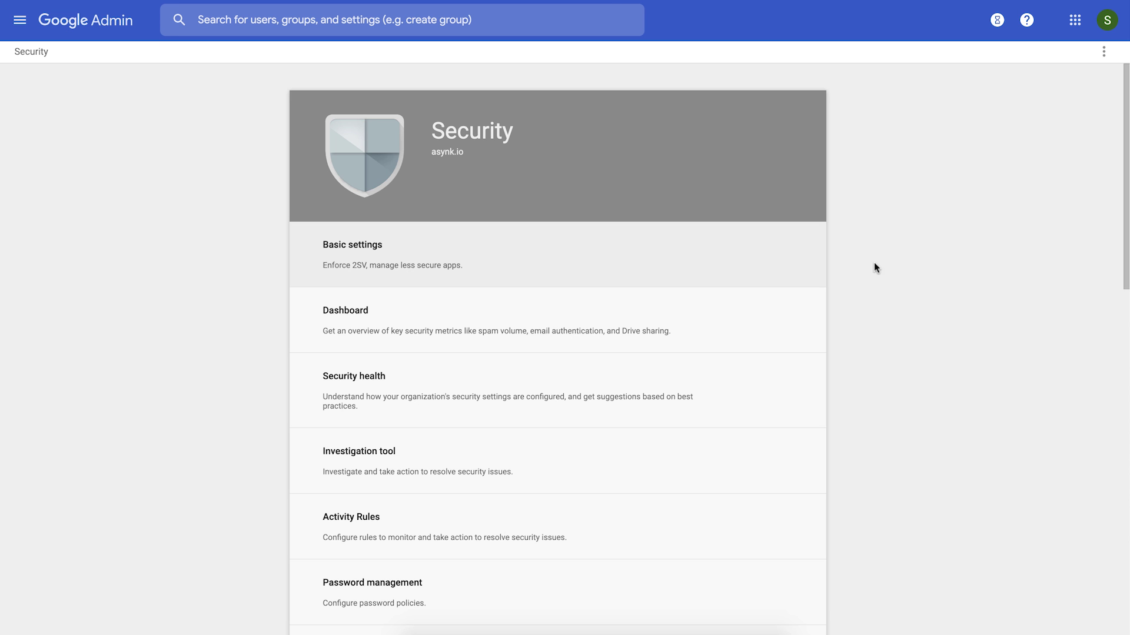
scroll(980, 370, down, 4)
scroll(980, 368, down, 4)
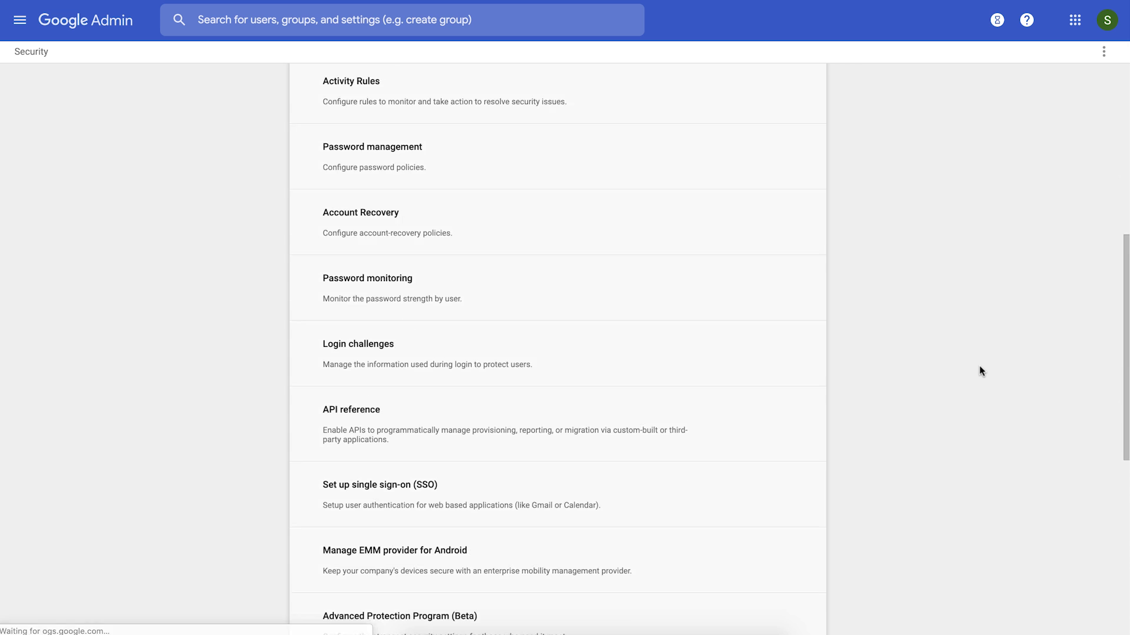
scroll(980, 368, down, 2)
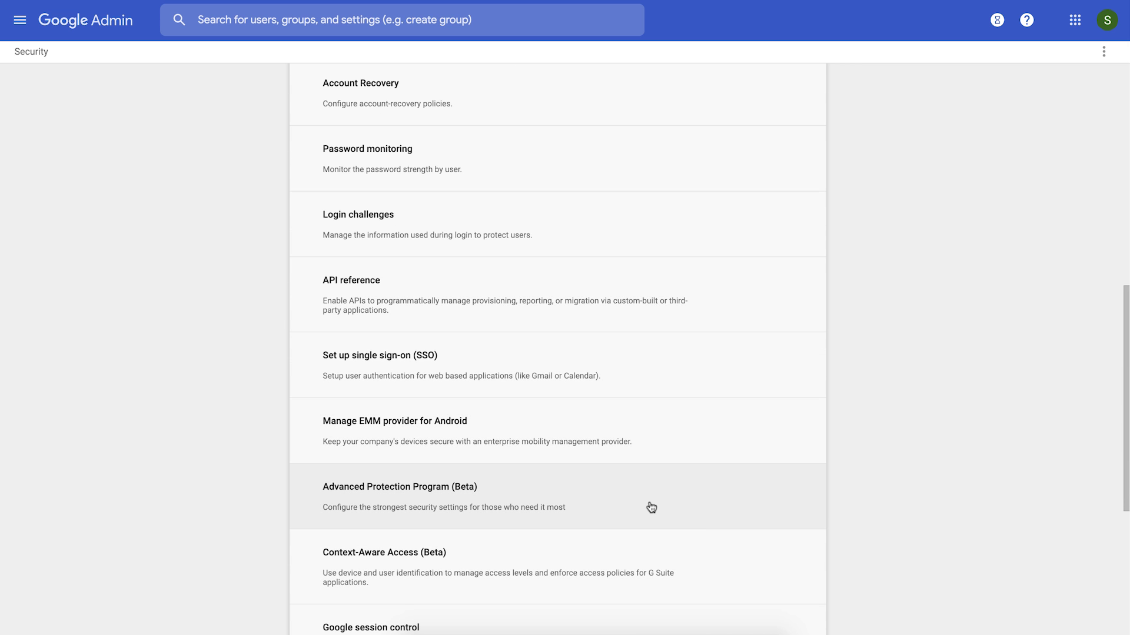
click(651, 508)
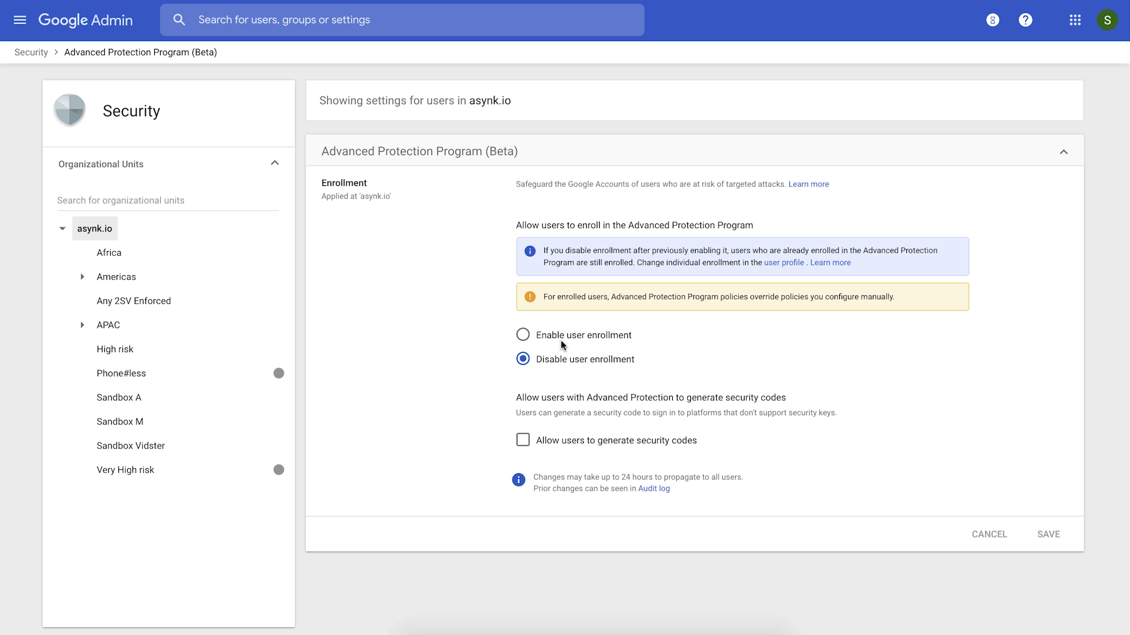
click(602, 339)
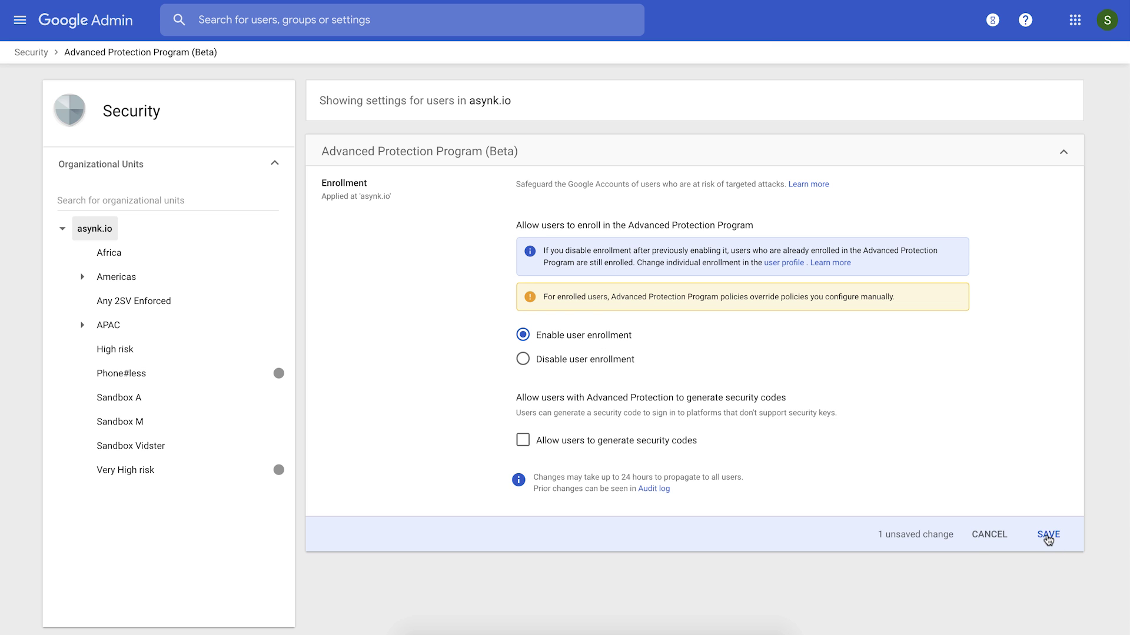
click(1047, 538)
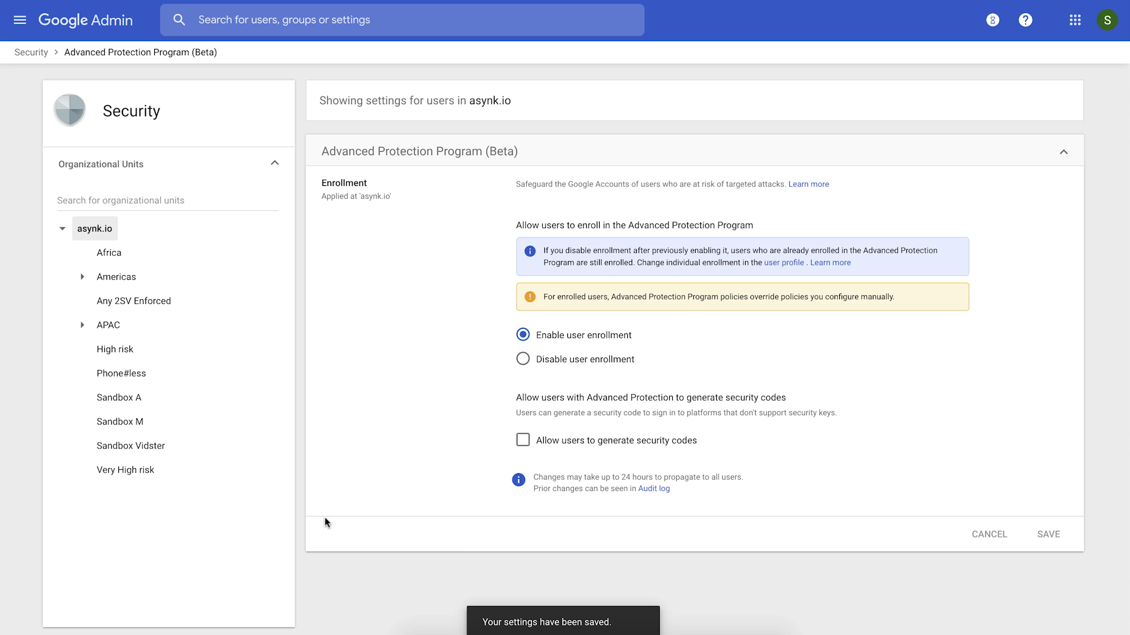
From the Very High risk unit's settings, start Advanced Protection enrollment and proceed to registering security keys.
click(127, 471)
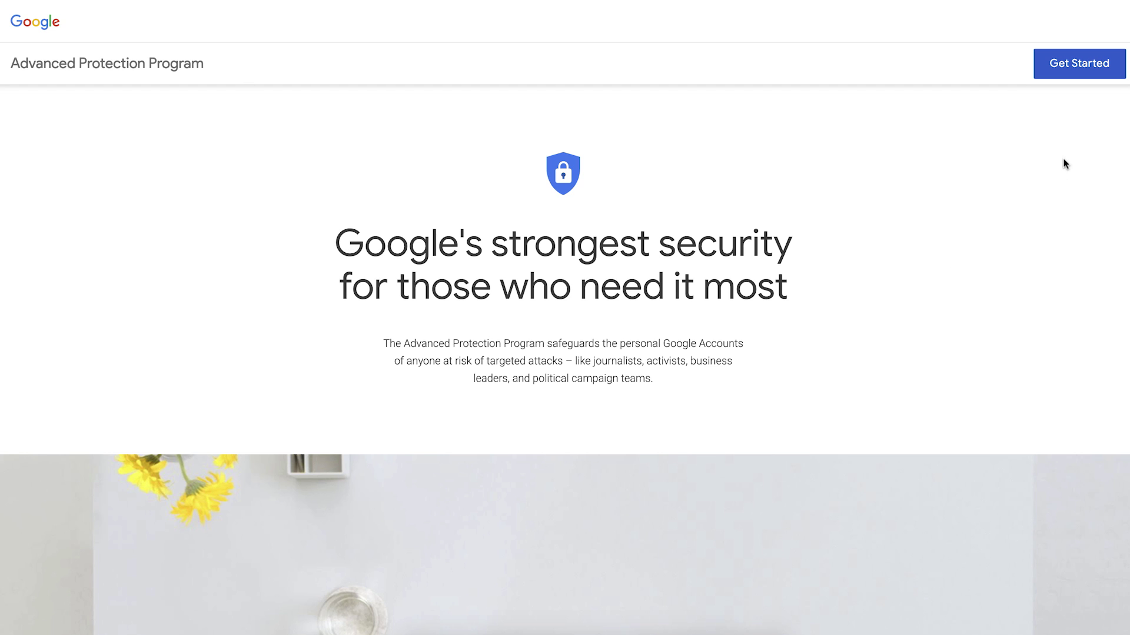
click(1082, 70)
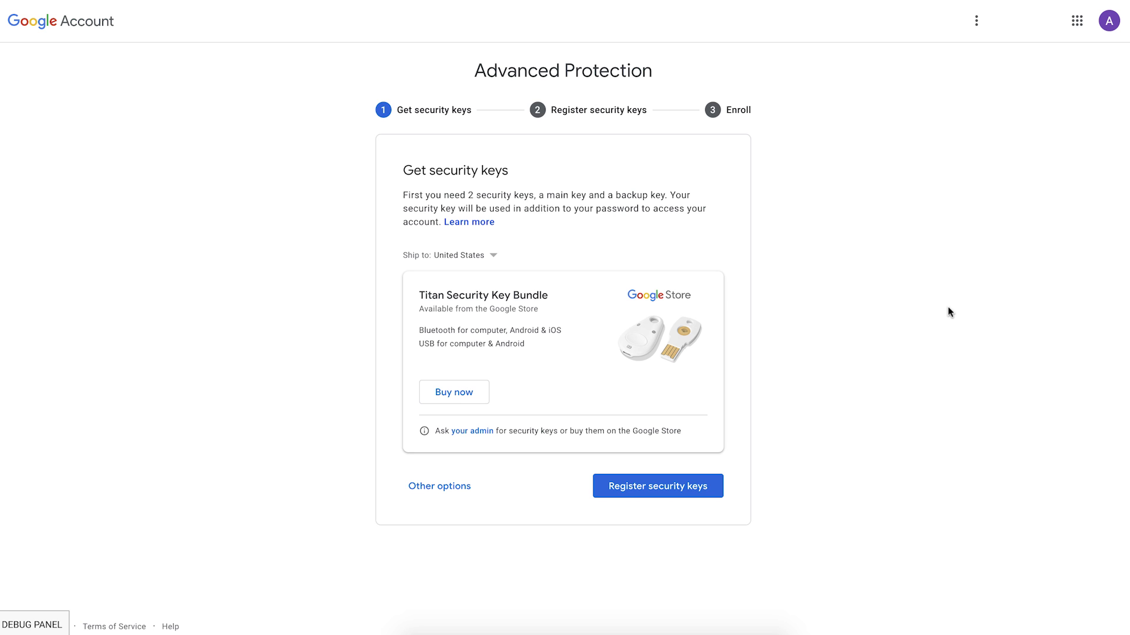
click(642, 491)
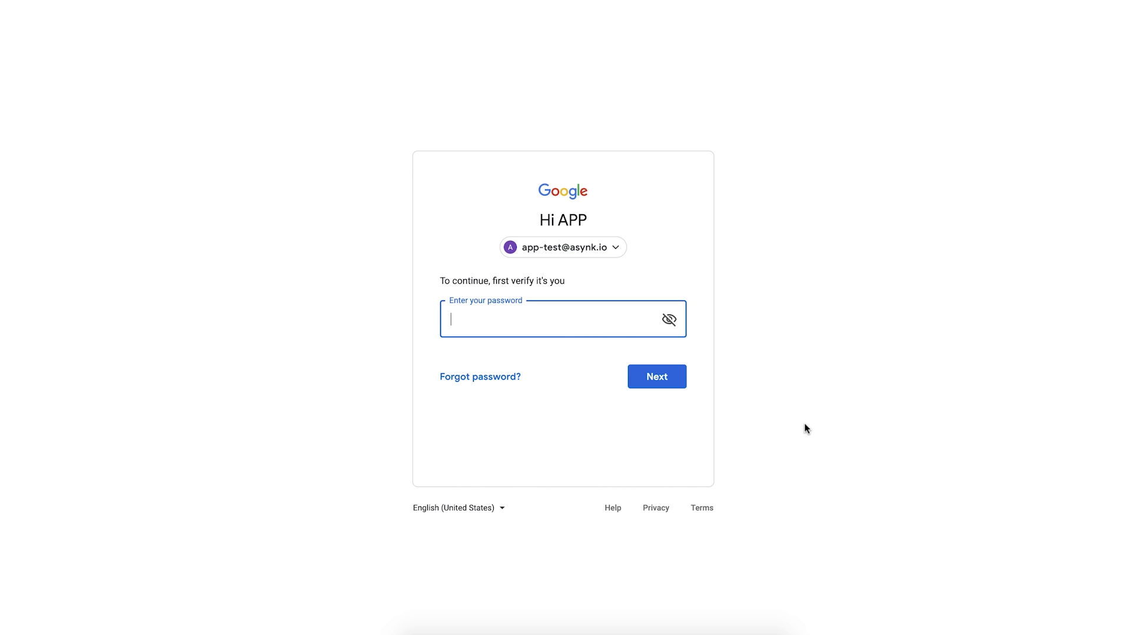
Re-enter the account password, then register the main security key named Key1.
text(••••••••••••)
key(Return)
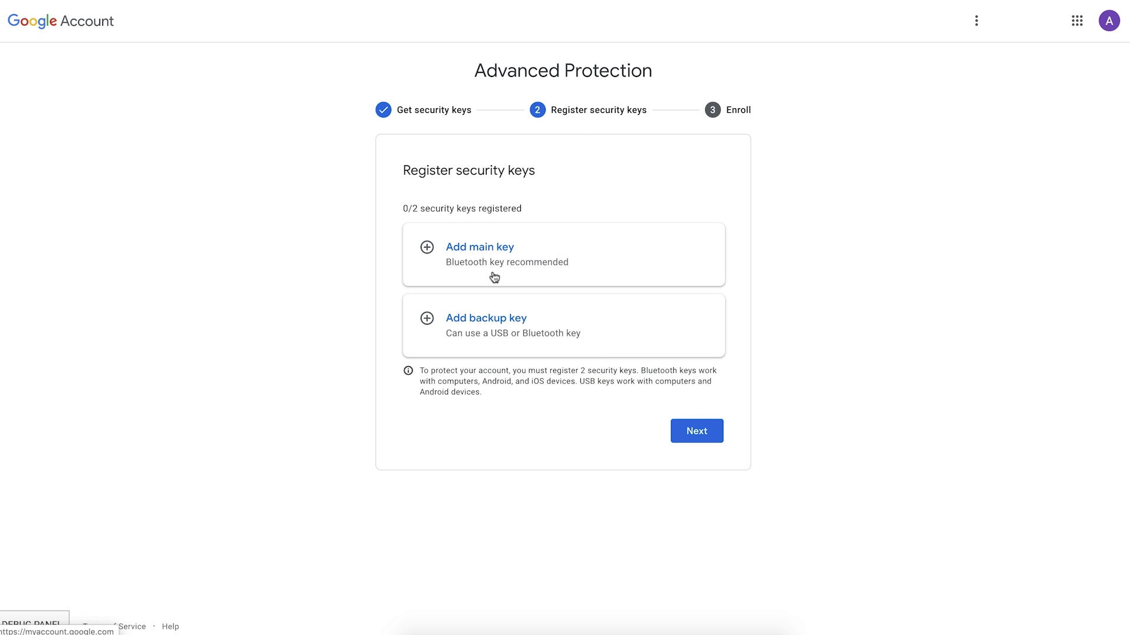
click(482, 251)
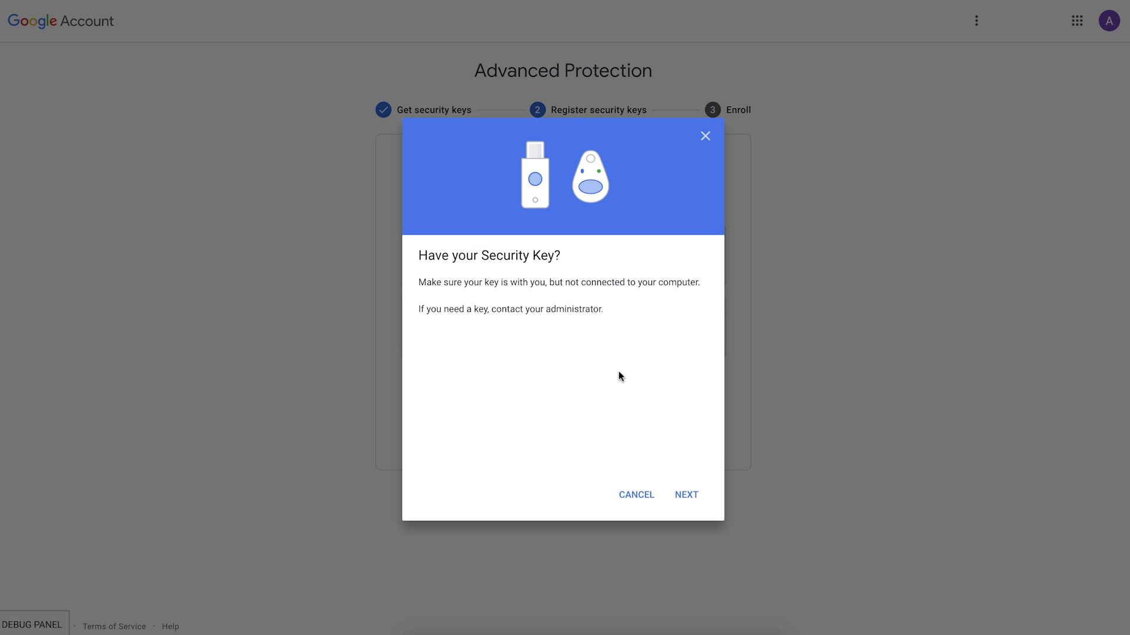
click(684, 497)
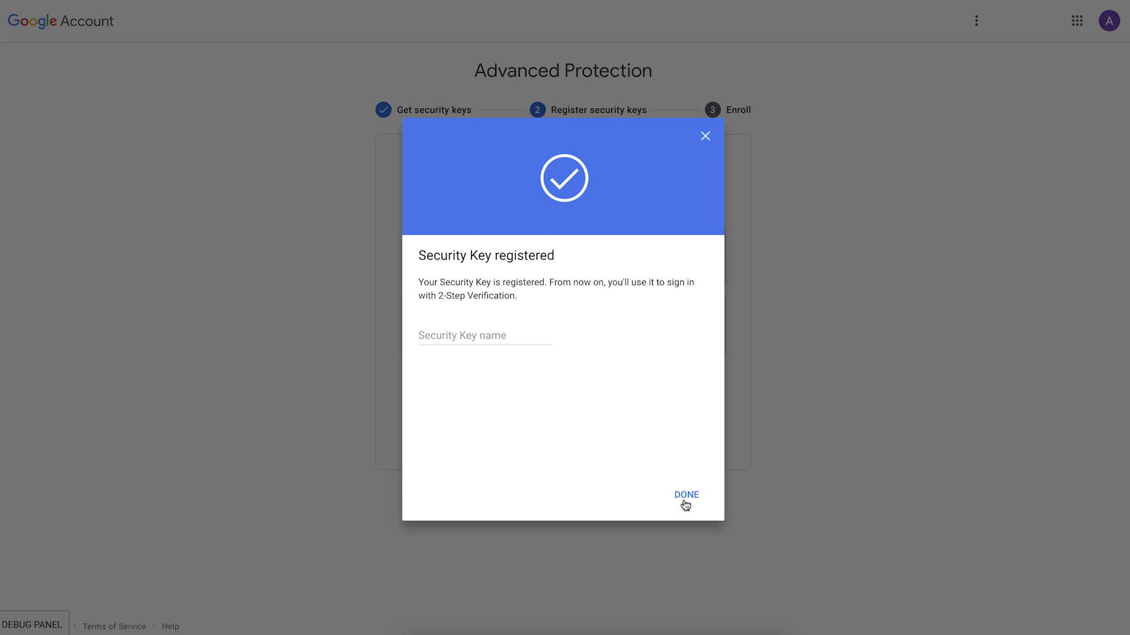
click(457, 335)
text(Key1)
click(690, 503)
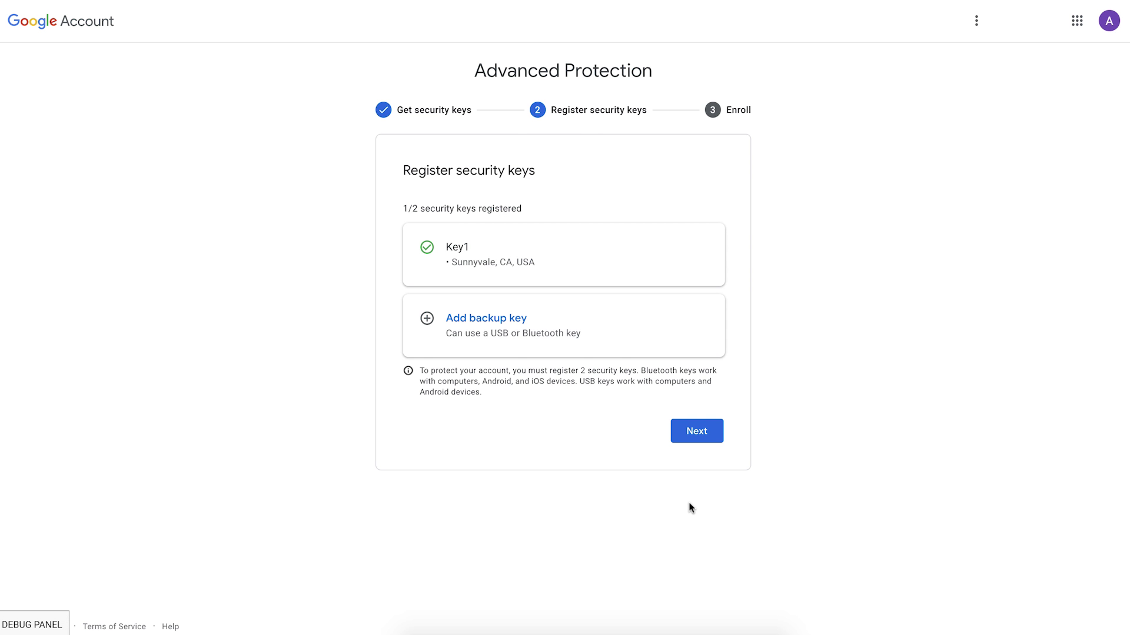
Register the backup security key and name it Key2.
click(489, 320)
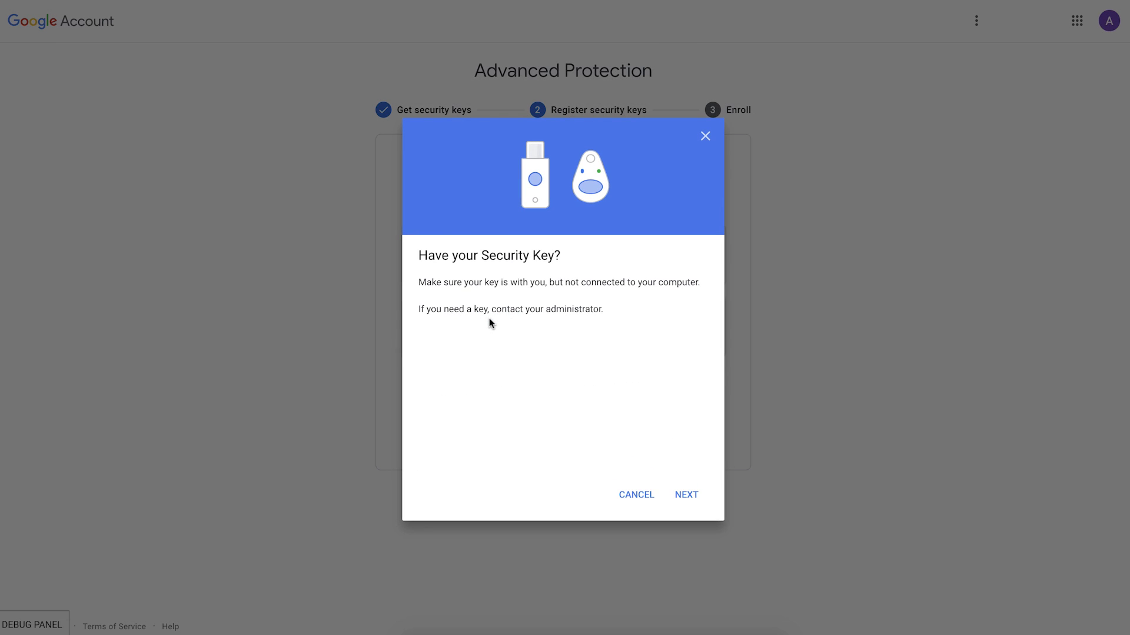
click(686, 495)
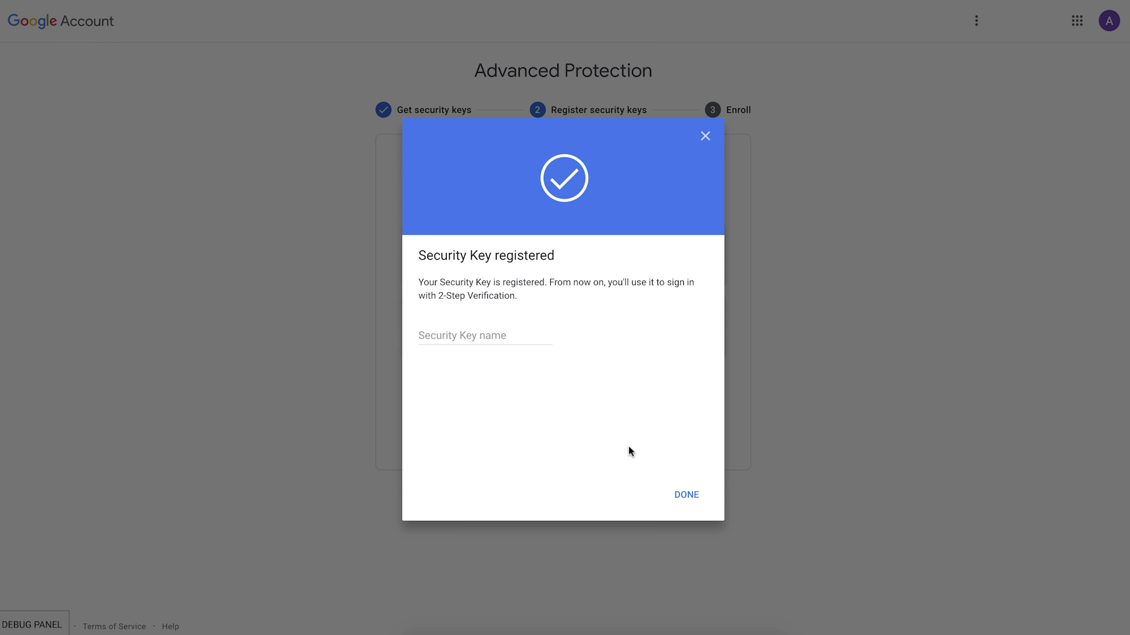
click(445, 340)
text(Key)
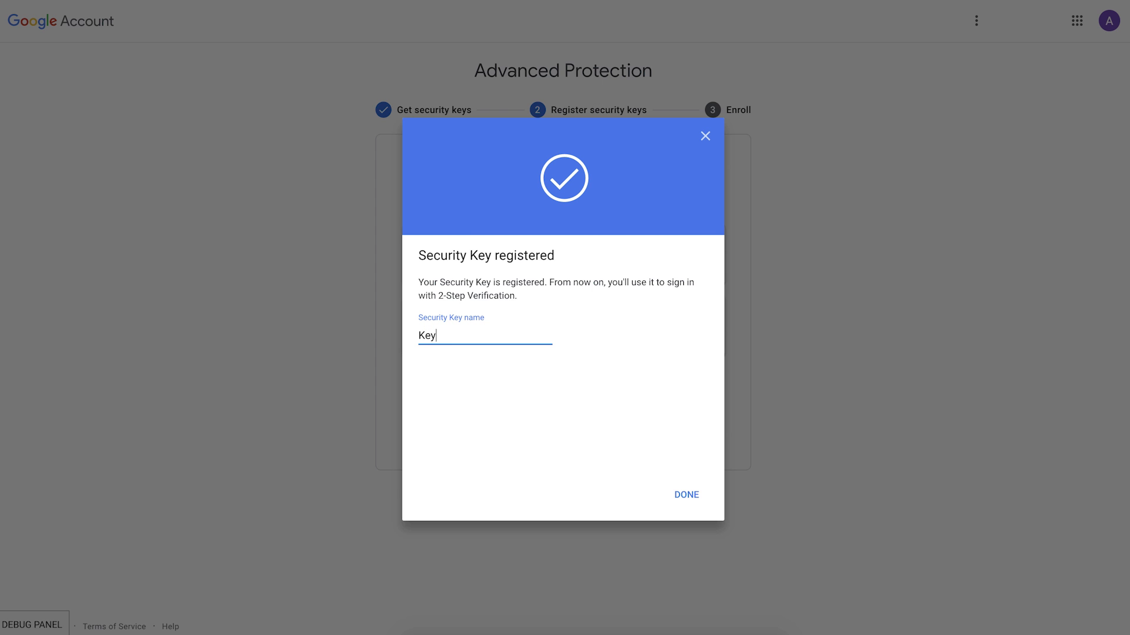
text(2)
key(Return)
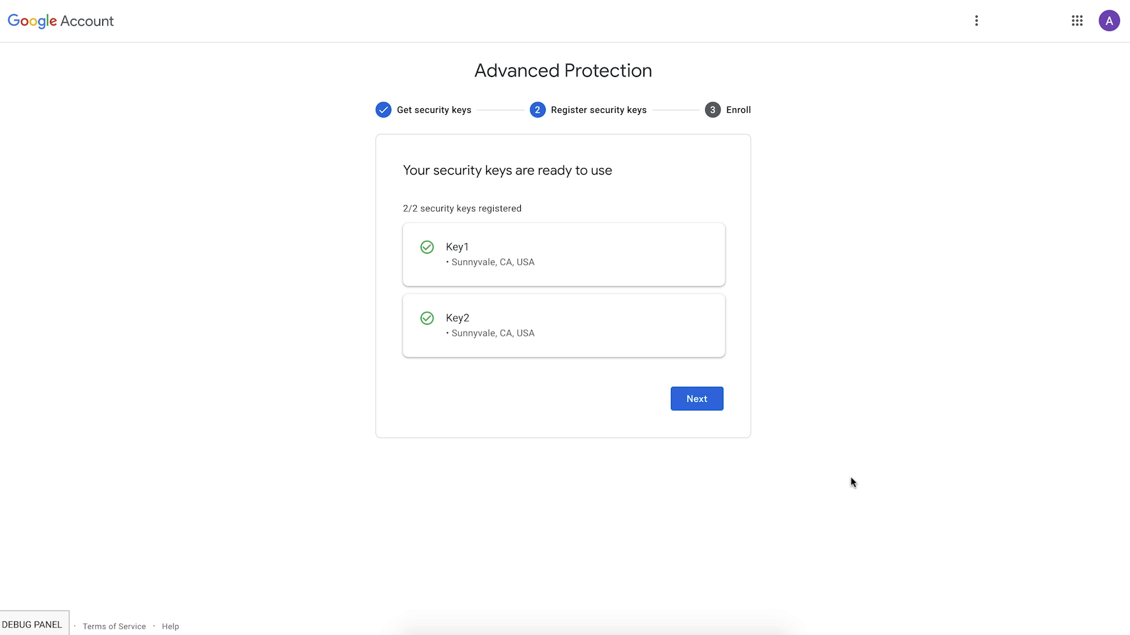
Enroll the account in Advanced Protection and confirm the enrollment.
click(699, 403)
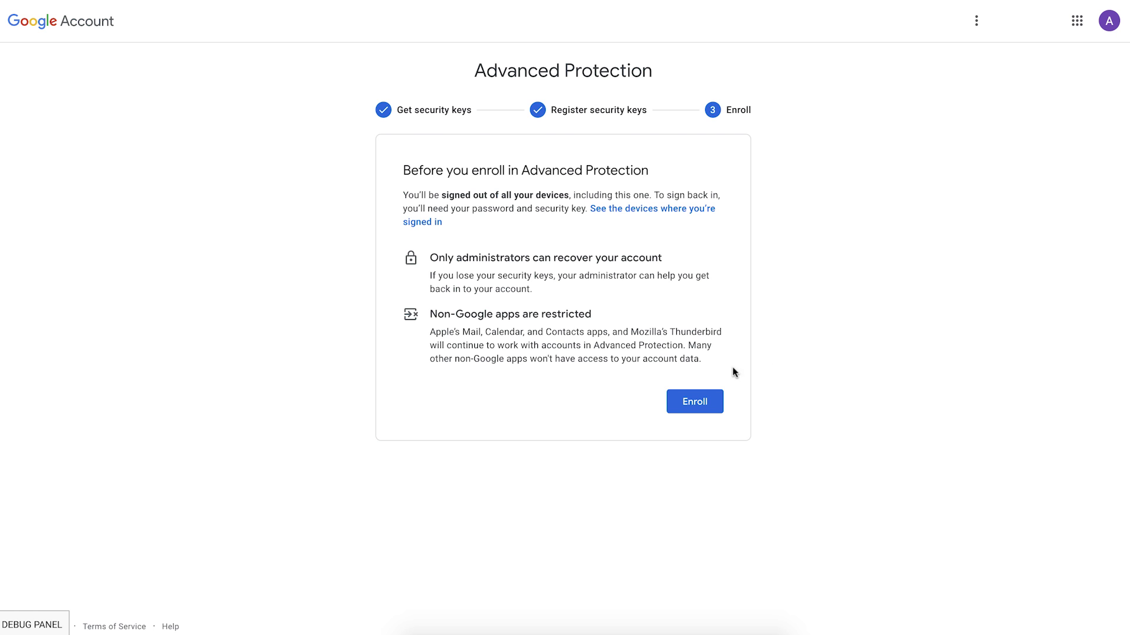
click(698, 403)
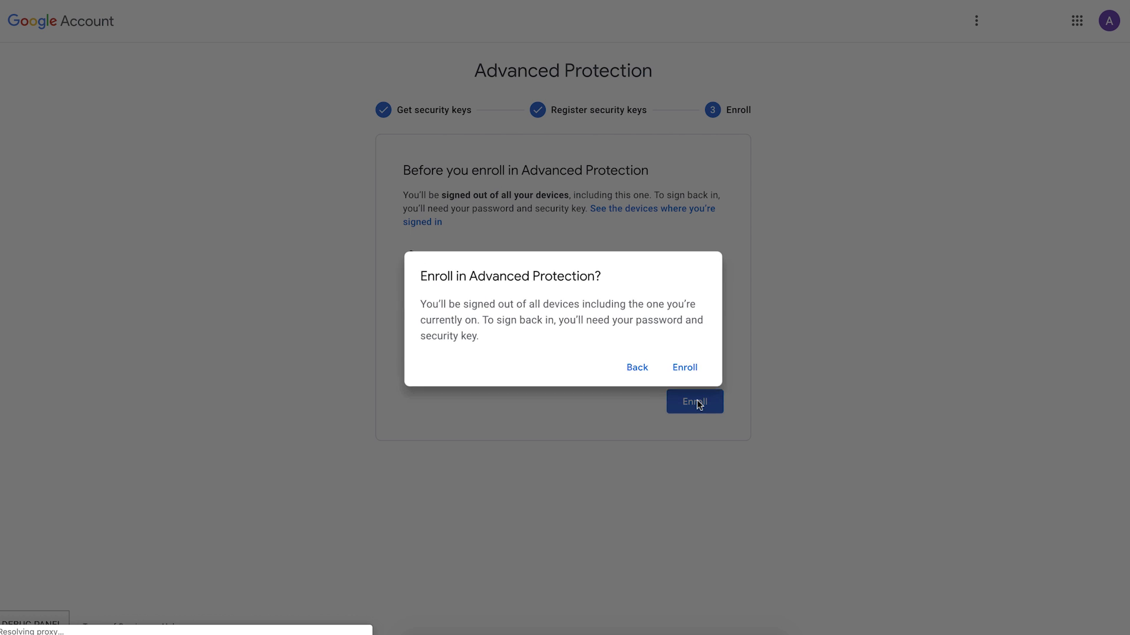
click(690, 370)
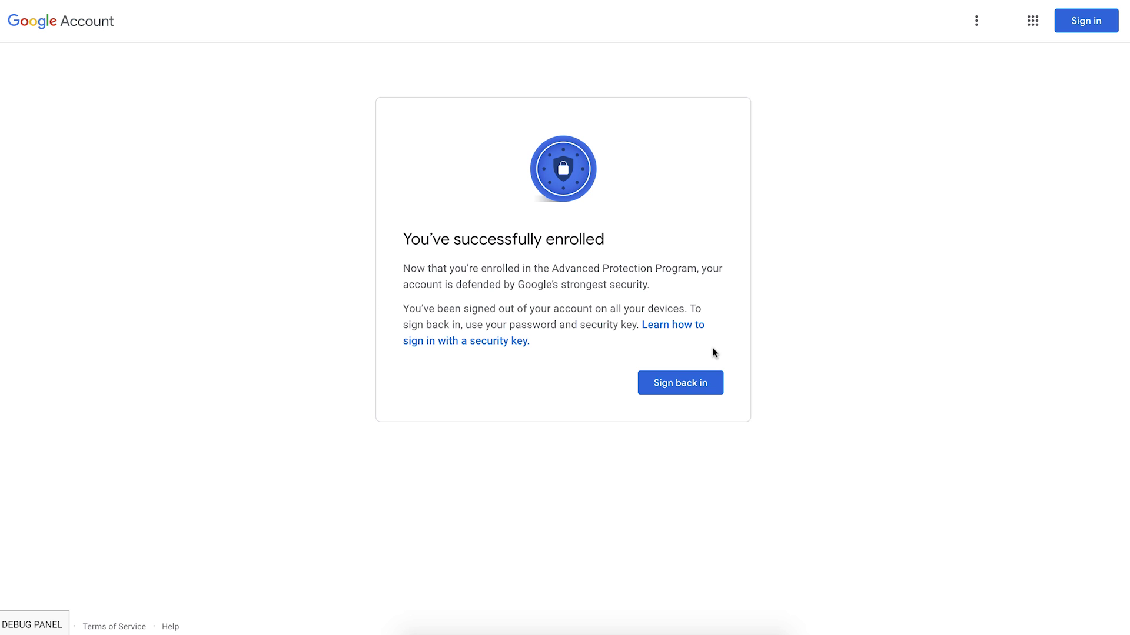
Sign back in with the account password and complete 2-Step Verification.
click(685, 384)
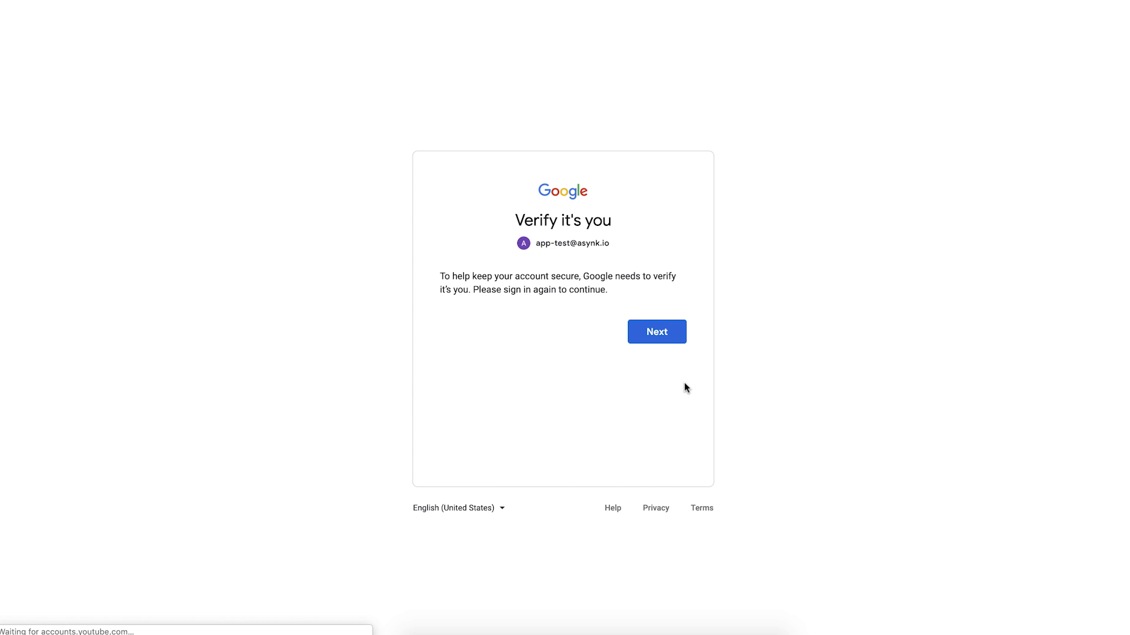
click(658, 331)
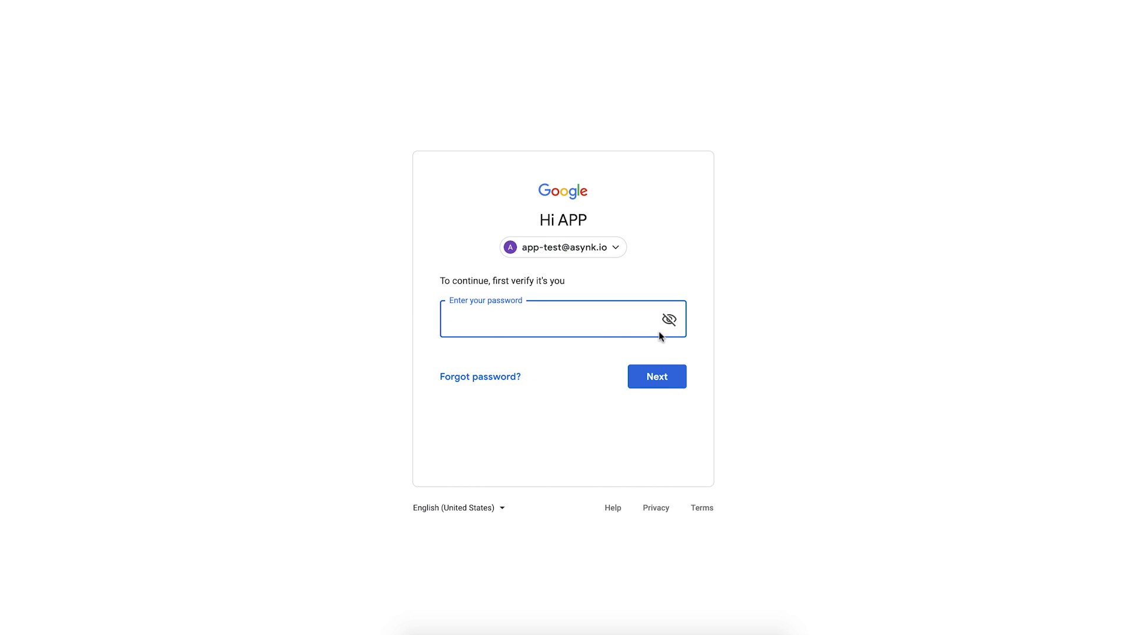
text(•••••••••)
key(Return)
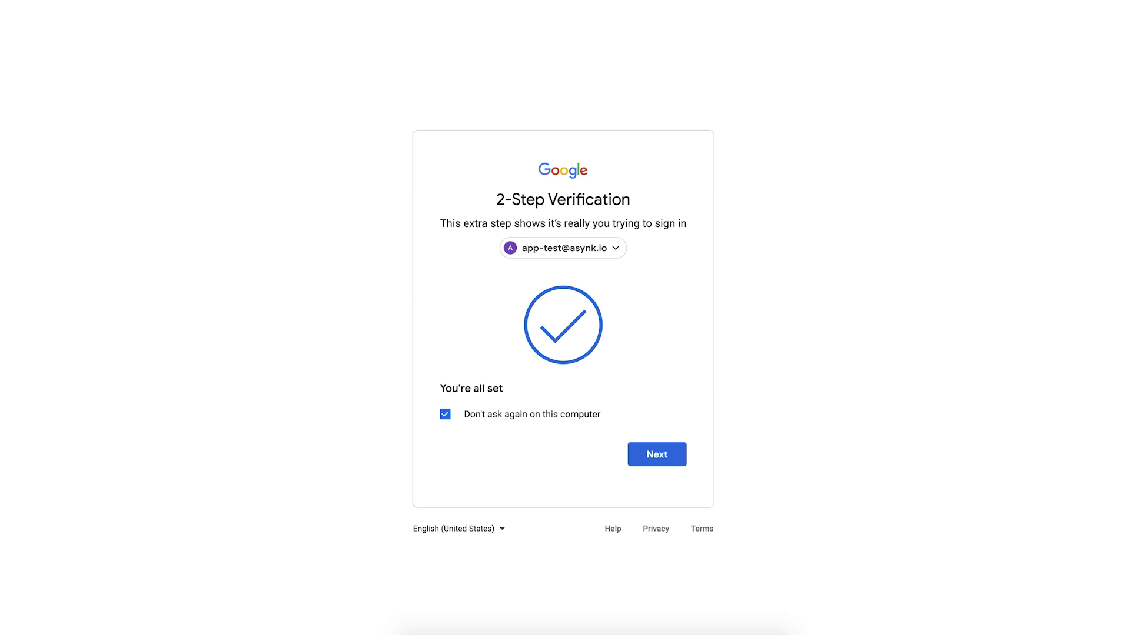
click(654, 462)
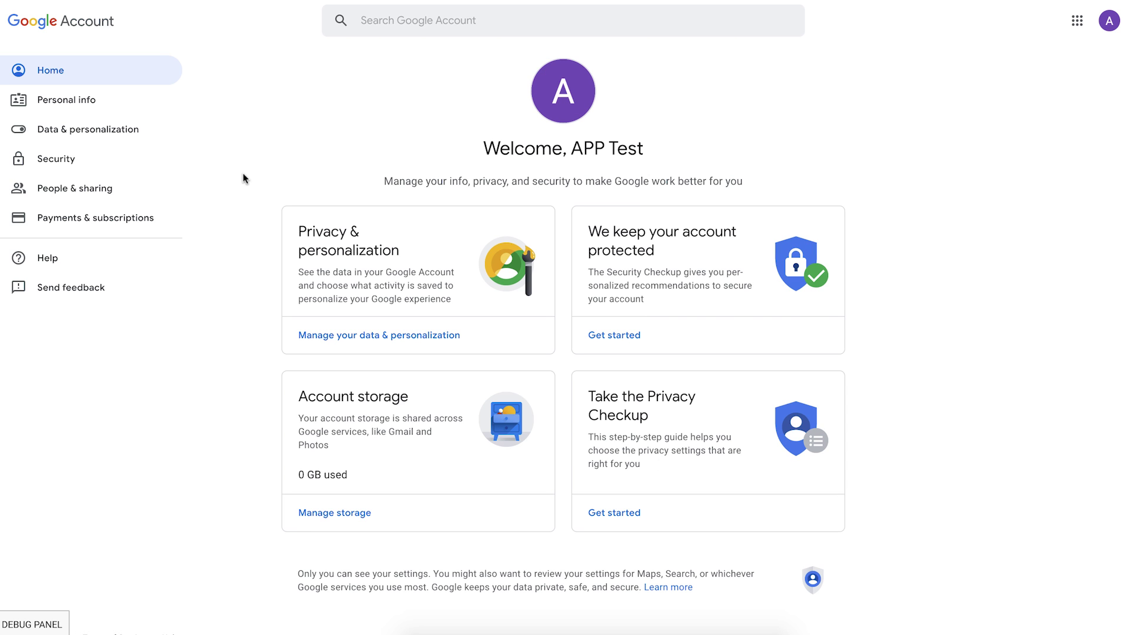
click(62, 164)
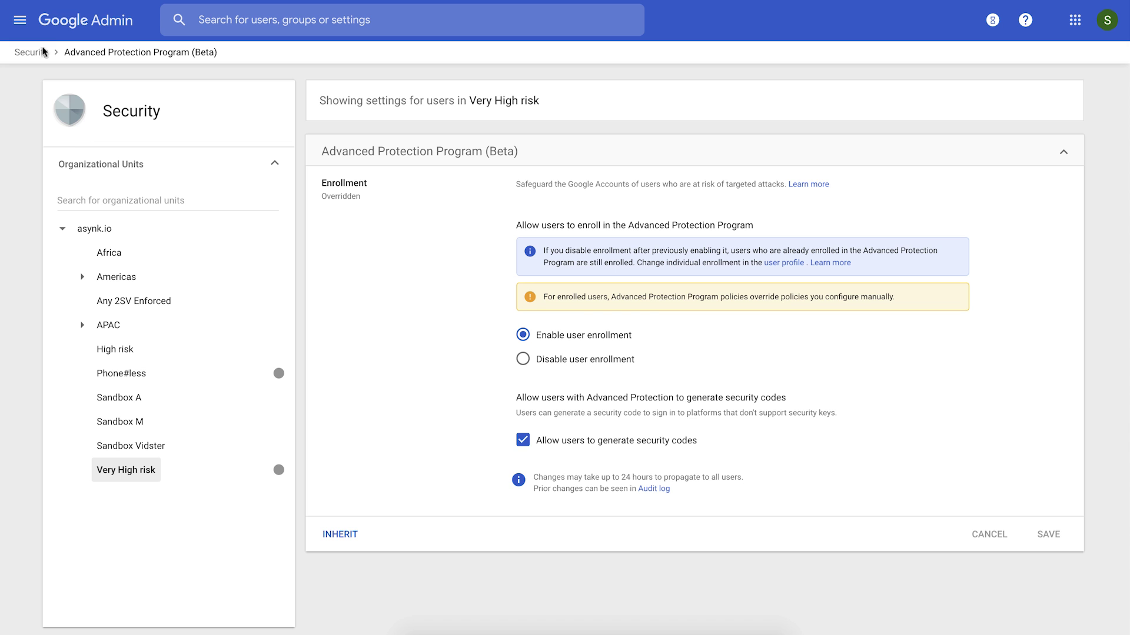
Search the Admin console for 'app-test' and open the APP Test user's profile.
click(300, 24)
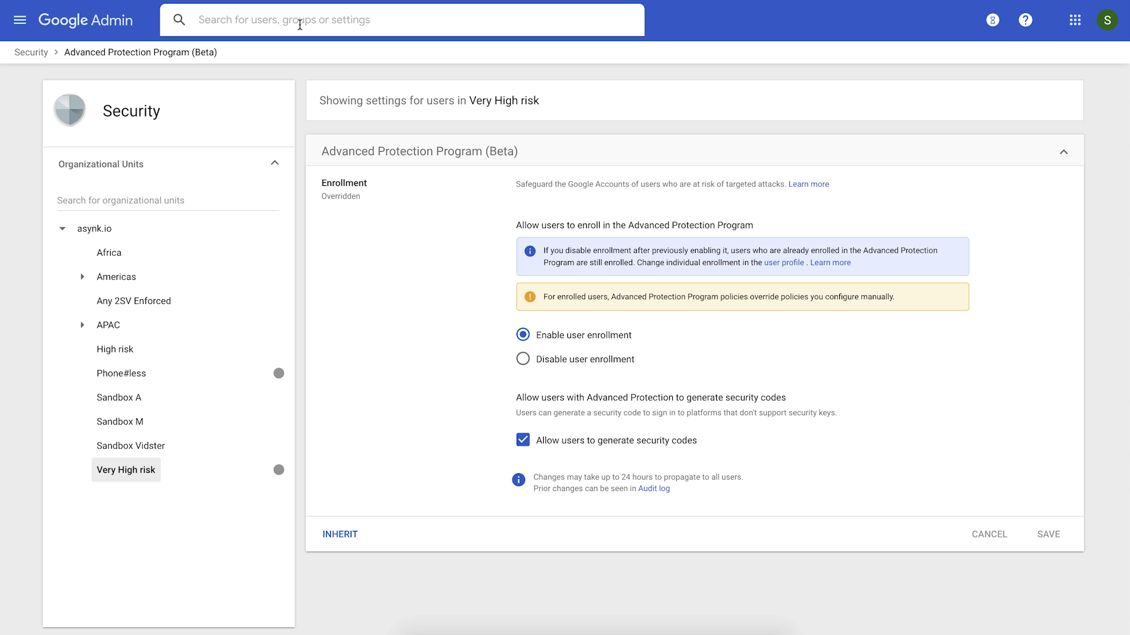
text(app-)
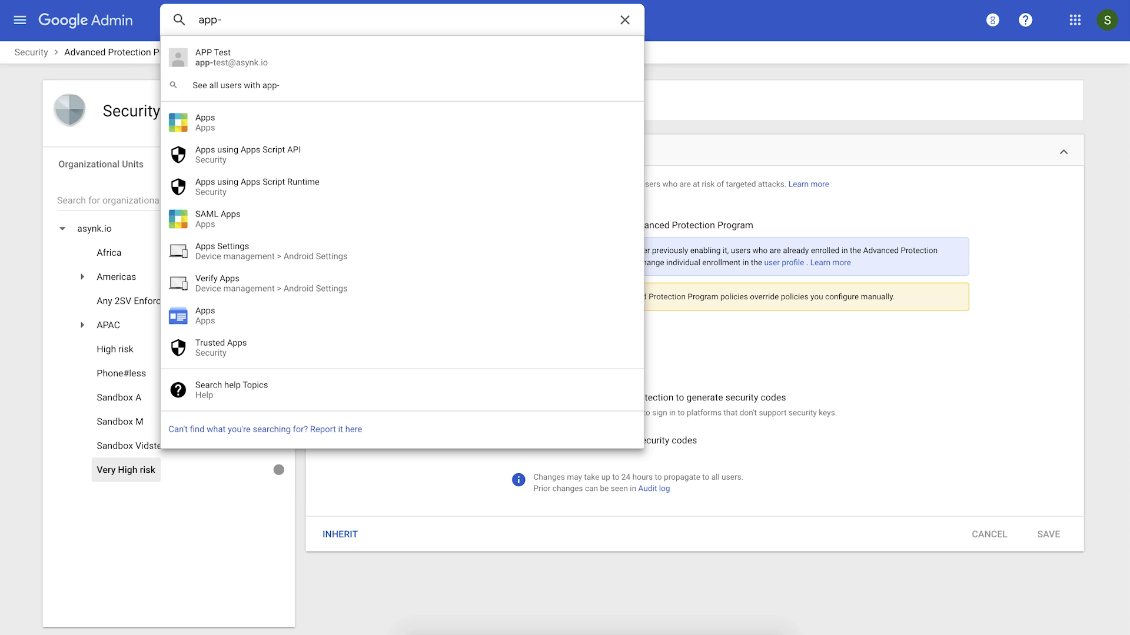
text(test)
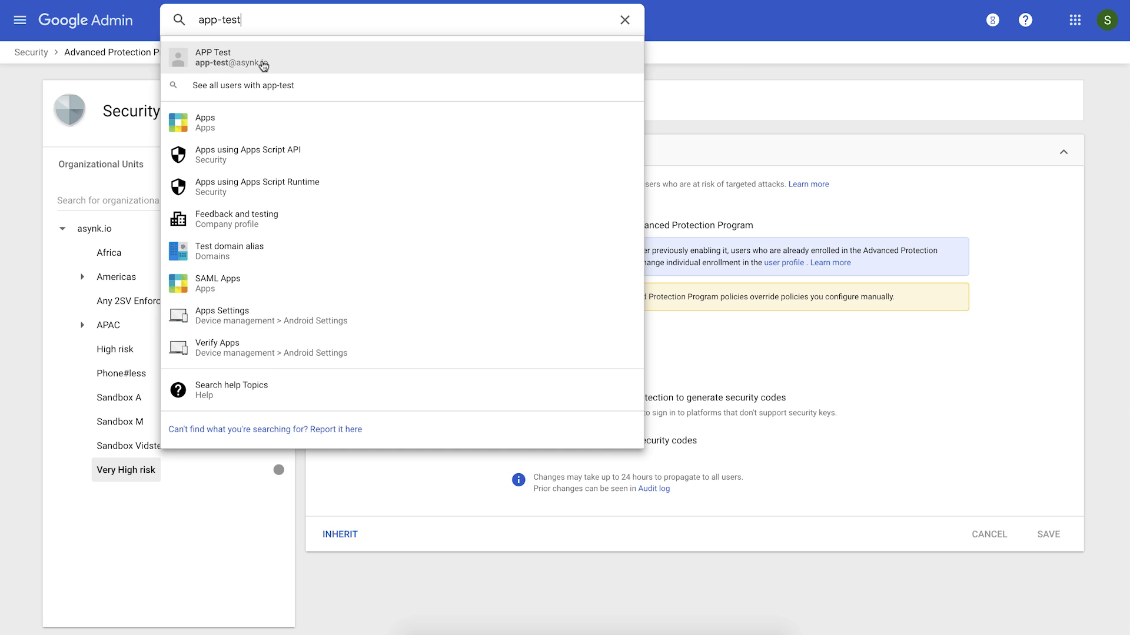
click(260, 64)
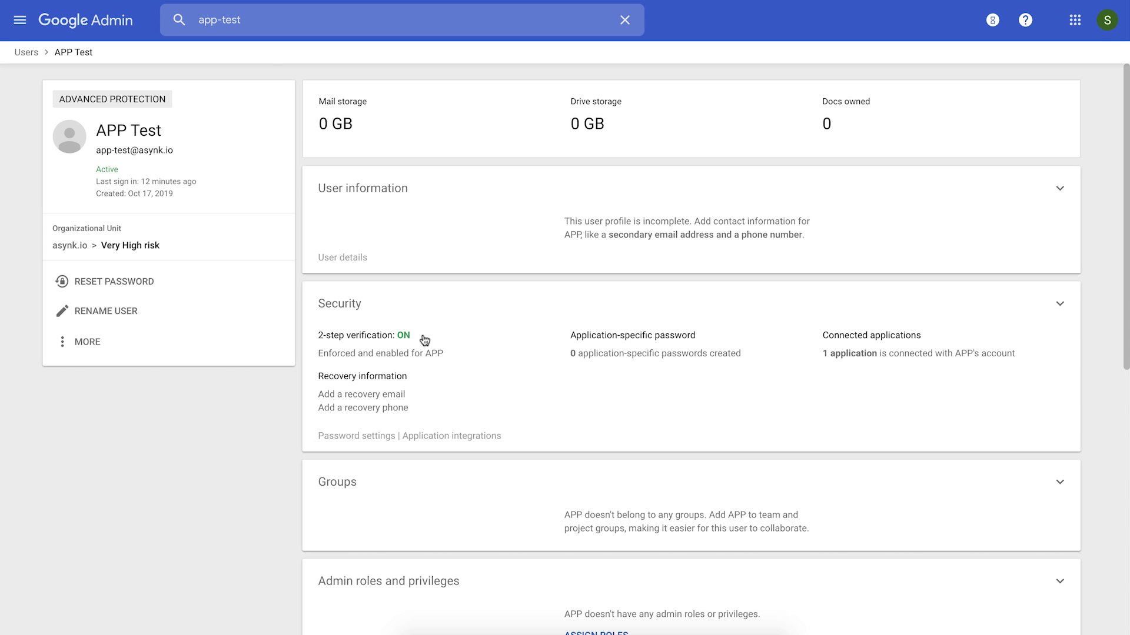
Check the user's Security details show Advanced Protection ON, cancelling the Off change.
click(506, 368)
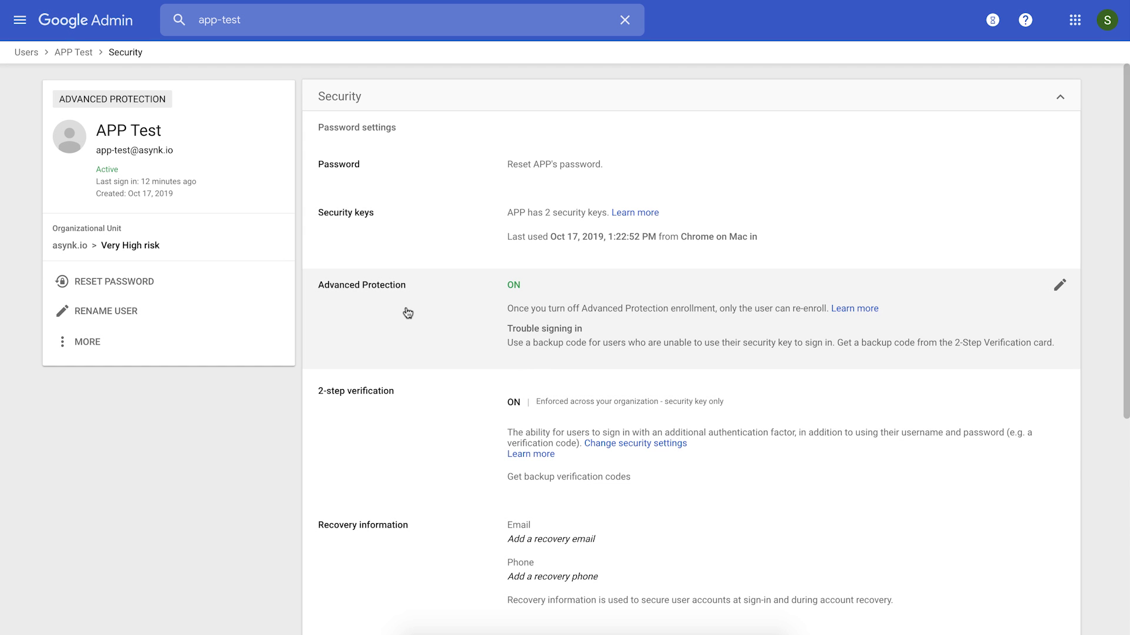
click(394, 320)
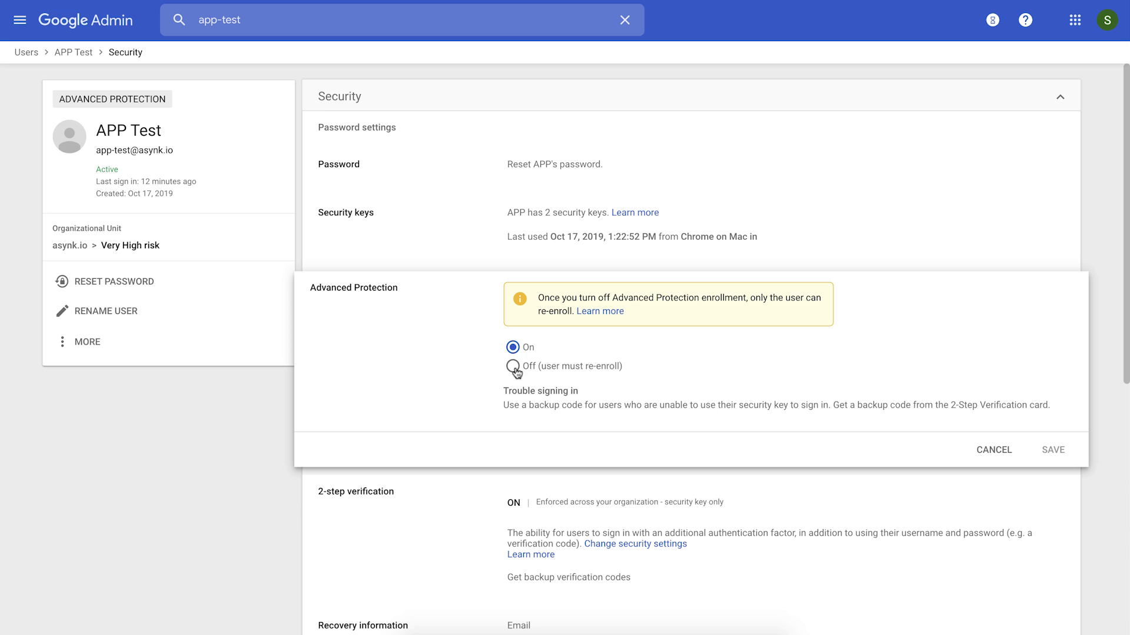
click(512, 368)
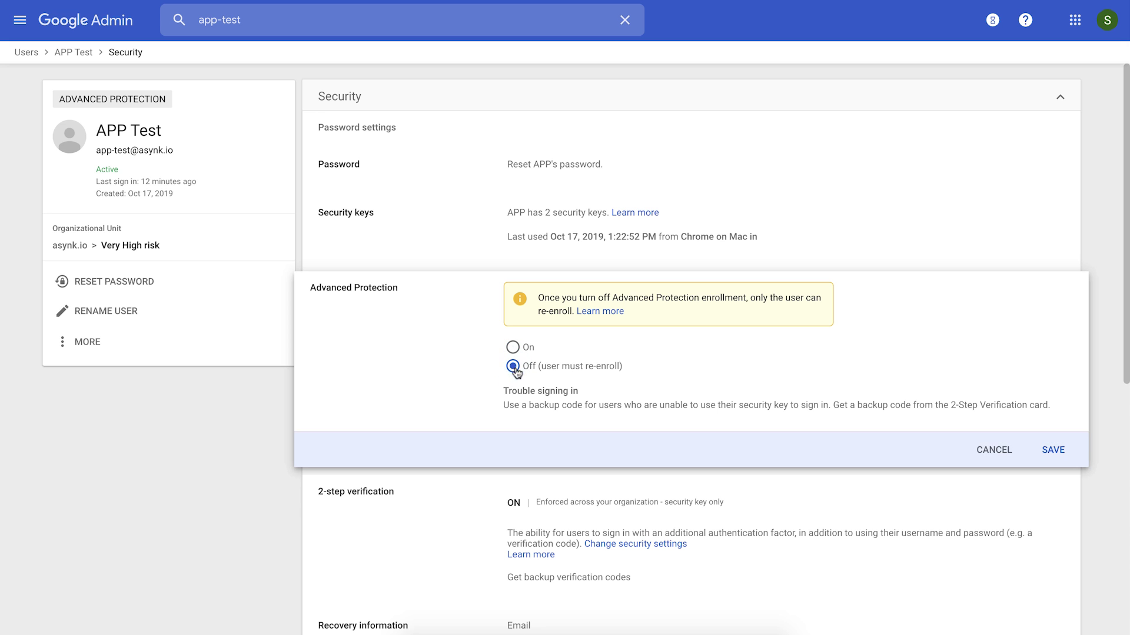
click(993, 450)
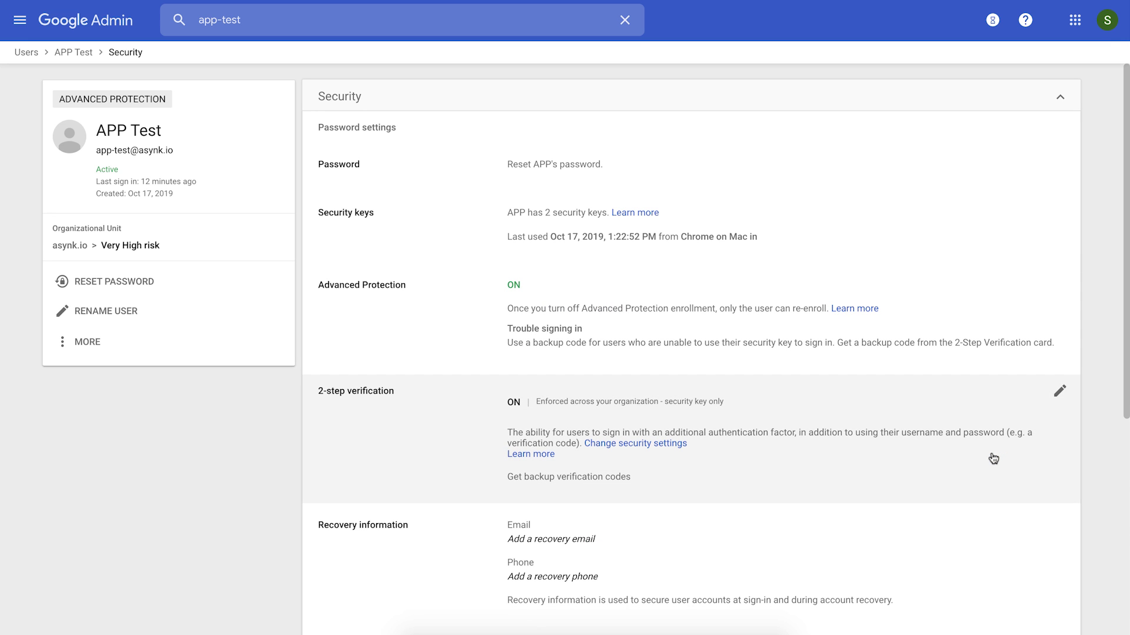